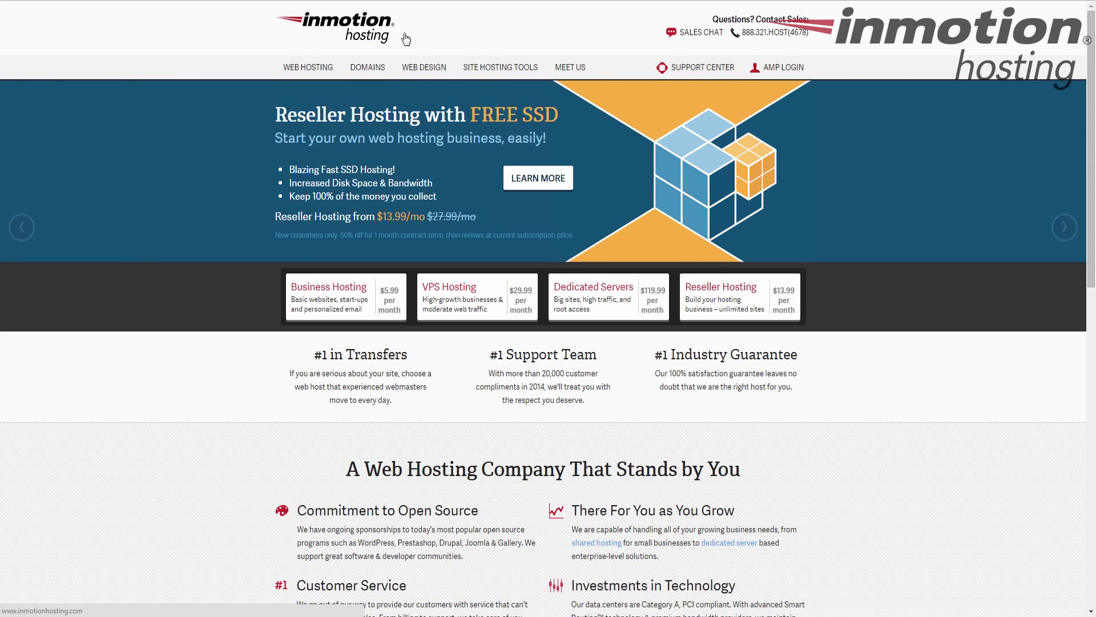
- Log in to AMP with the account email and password, completing the tic-tac-toe check
click(790, 69)
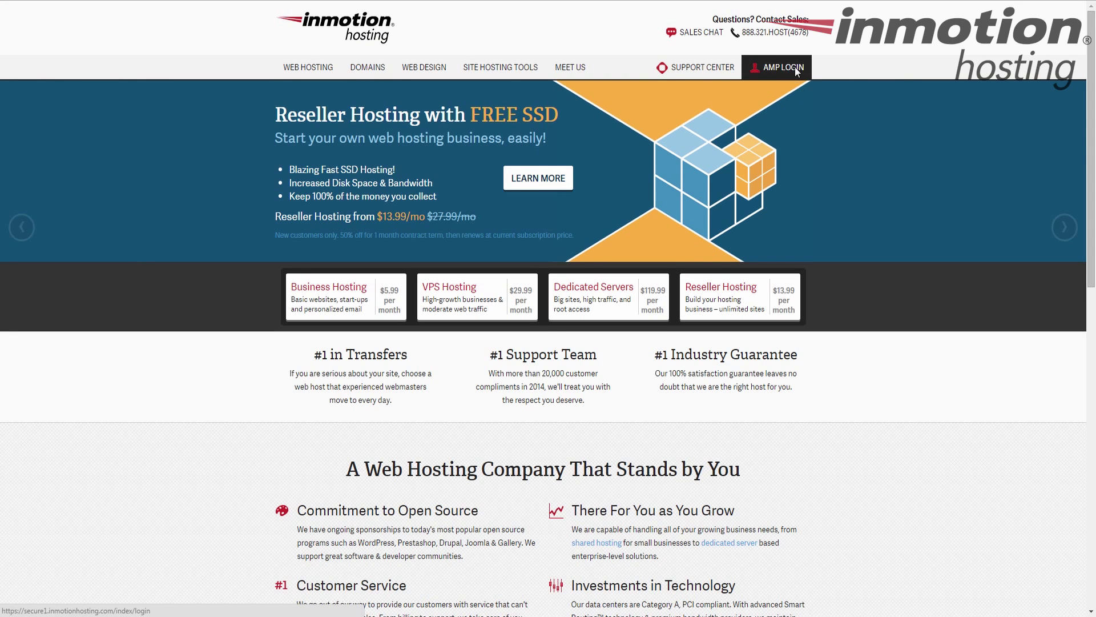
click(366, 209)
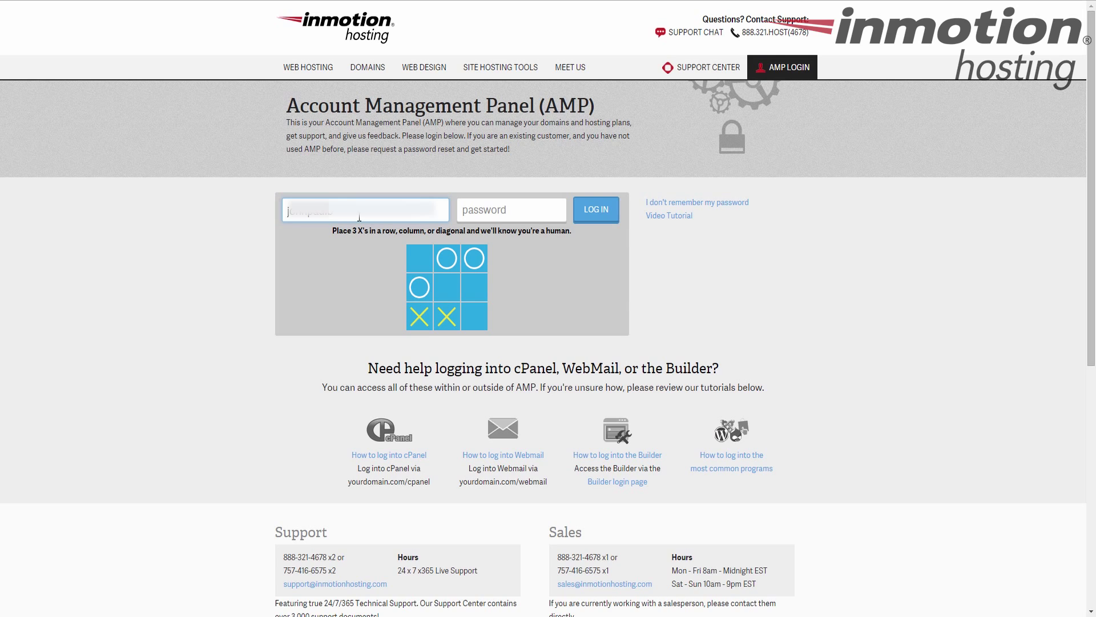
text(@)
text(.com)
key(Tab)
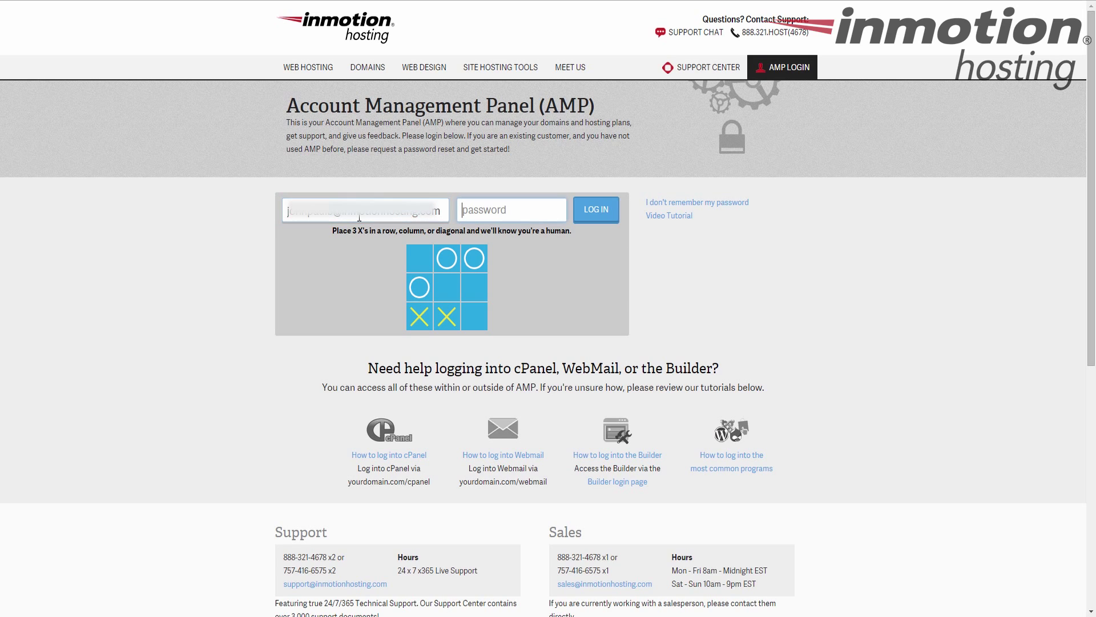
text(•)
key(BackSpace)
key(BackSpace)
text(•)
click(474, 316)
click(602, 221)
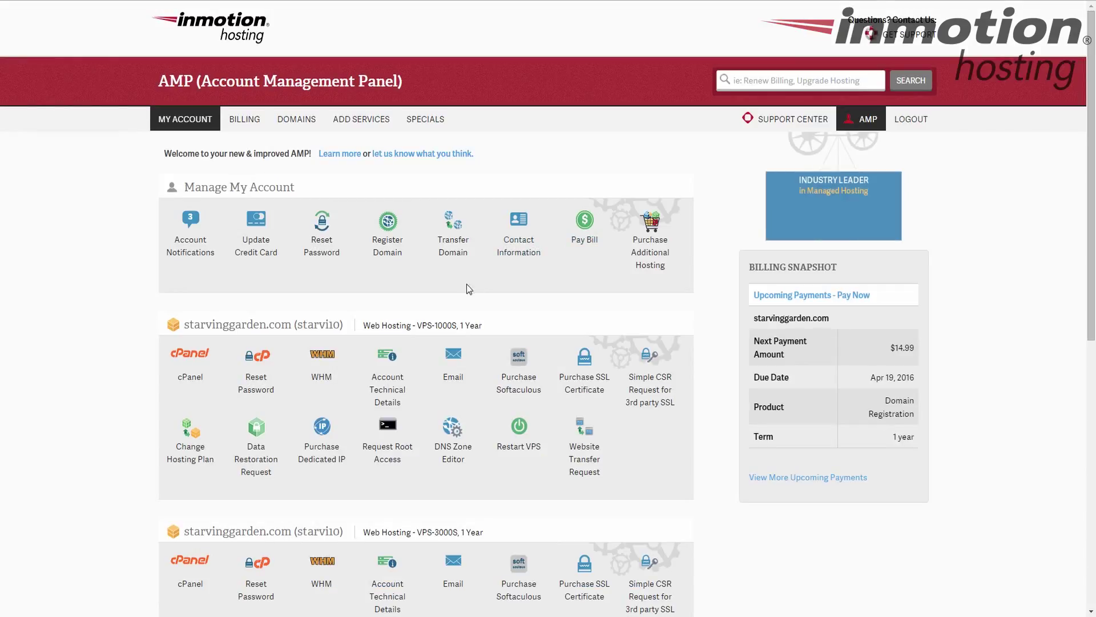
scroll(471, 287, down, 3)
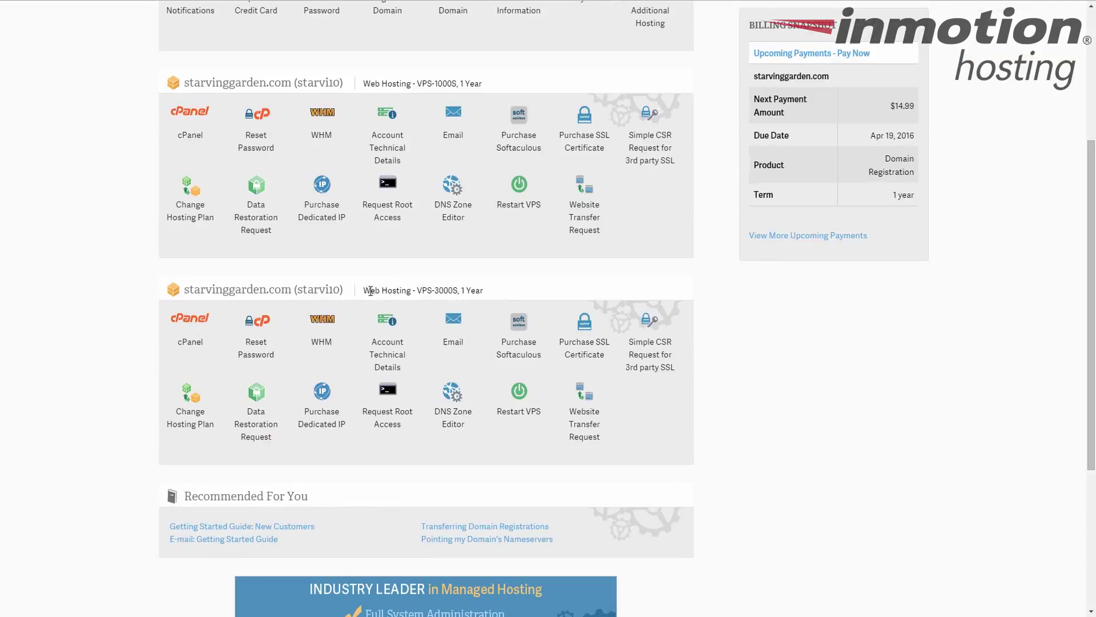
drag(368, 290, 466, 290)
scroll(531, 411, down, 3)
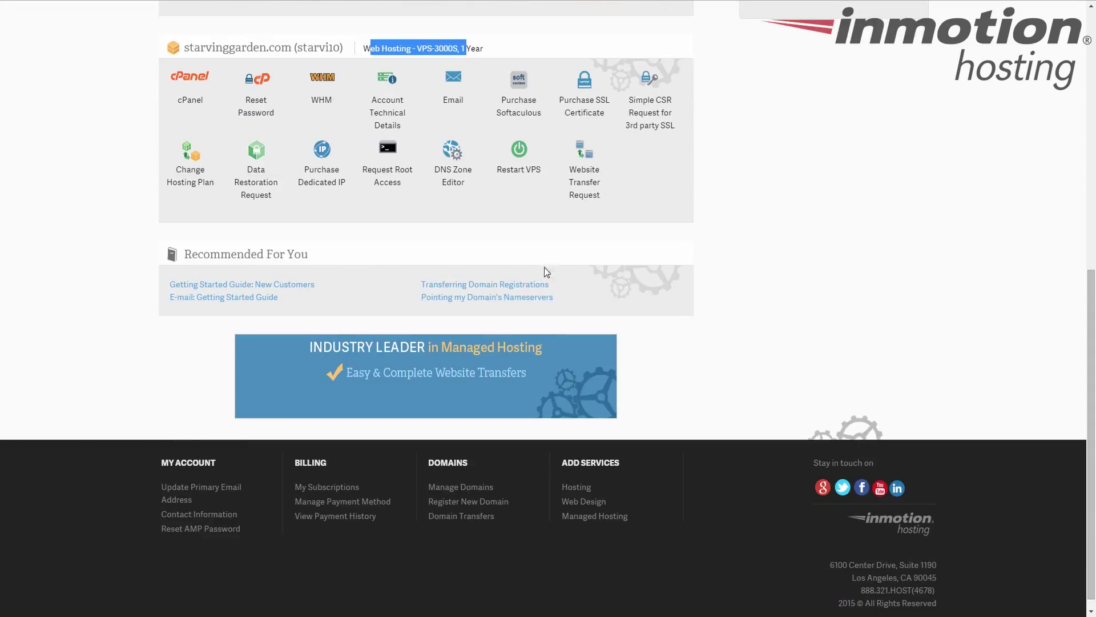
- Open the Restart VPS page for the VPS-3000S plan
click(525, 175)
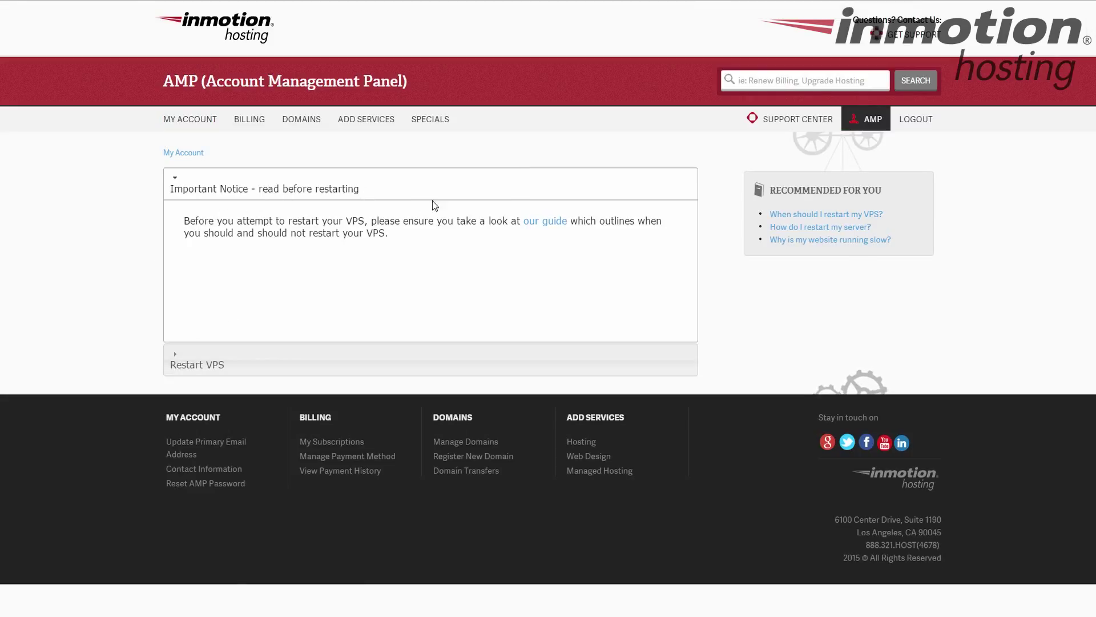
- Read the Important Notice and follow its 'our guide' link on when to restart
drag(400, 244, 182, 215)
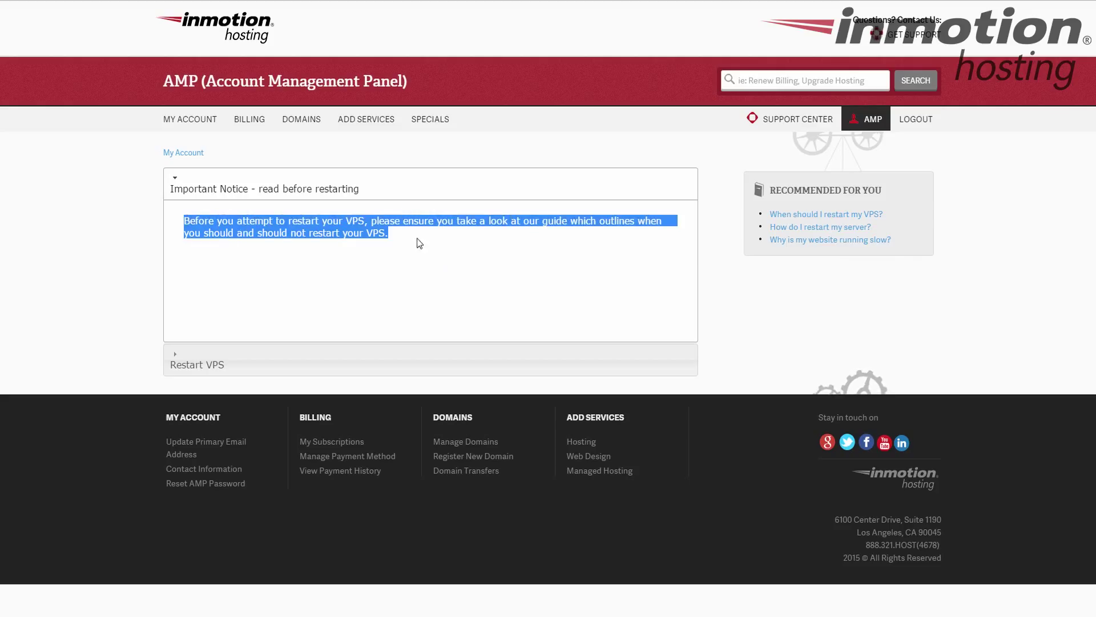
click(458, 233)
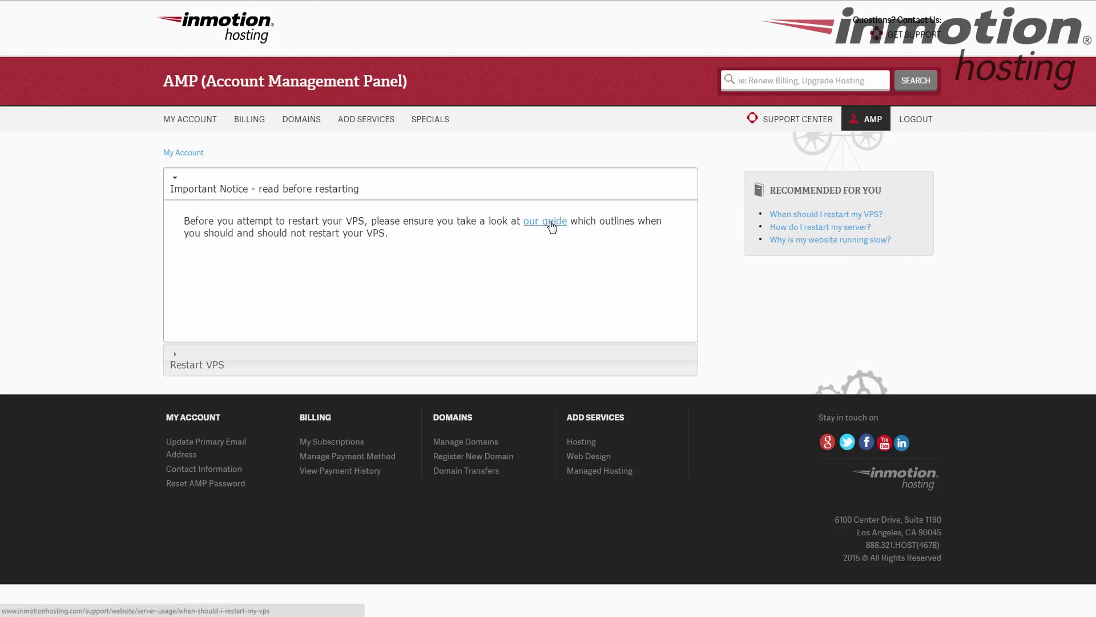
click(553, 225)
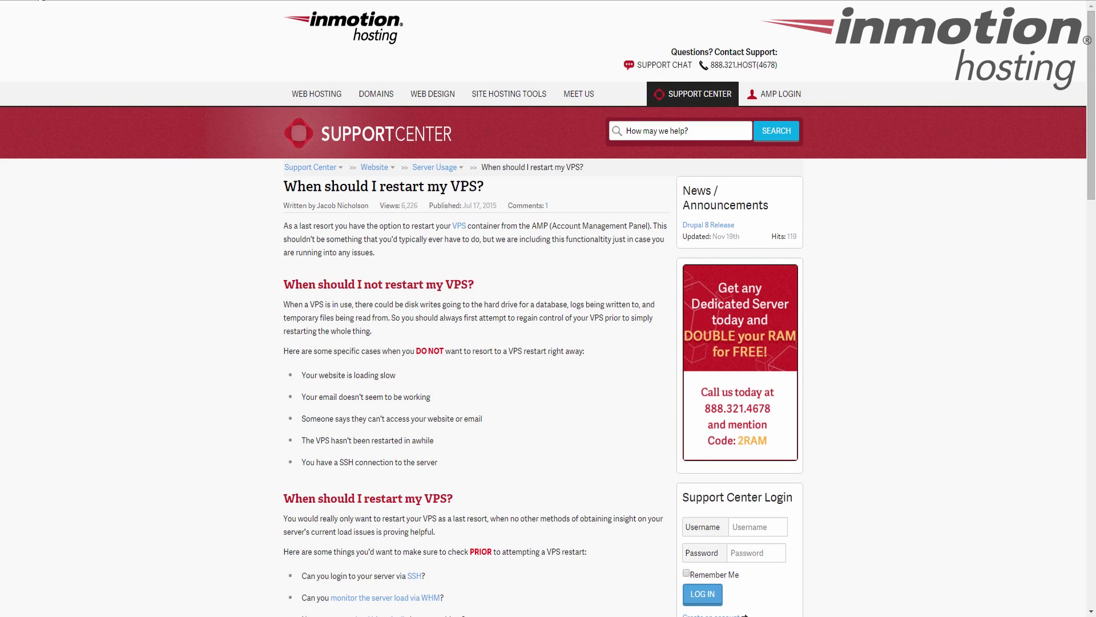
- Go back from the restart guide to the AMP Restart VPS notice page
key(alt+Left)
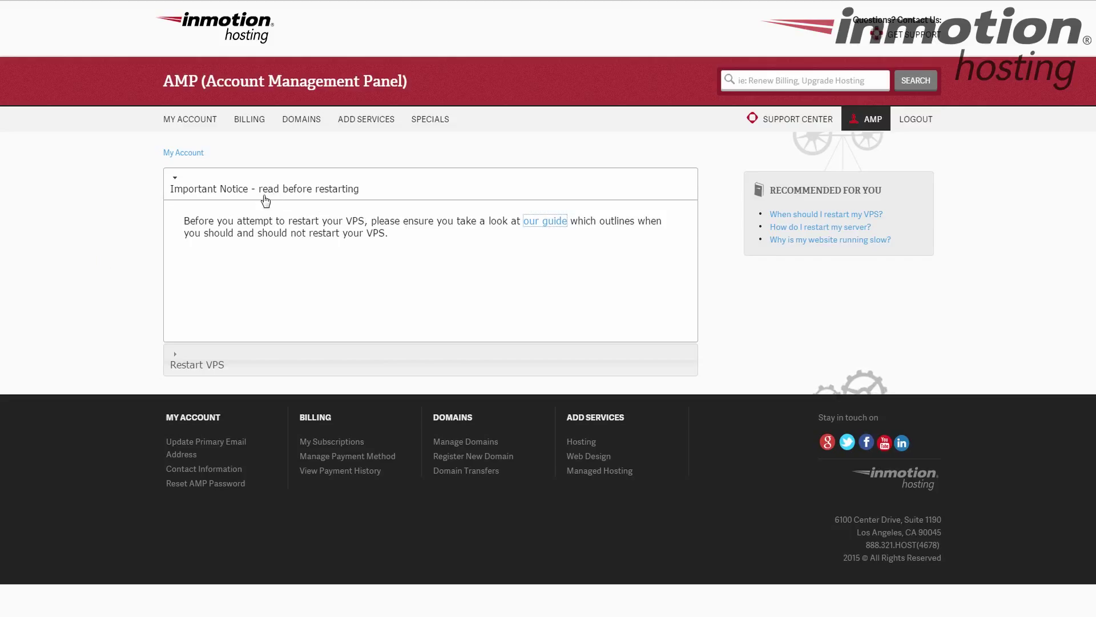
- Expand the Restart VPS section and trigger the VPS restart
click(235, 366)
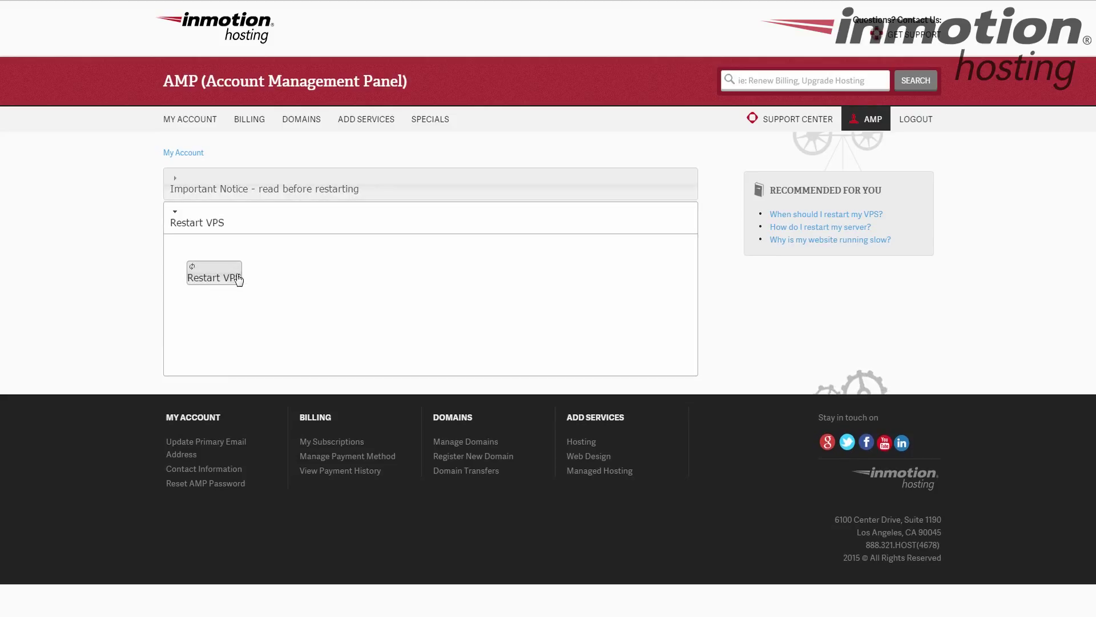
click(210, 276)
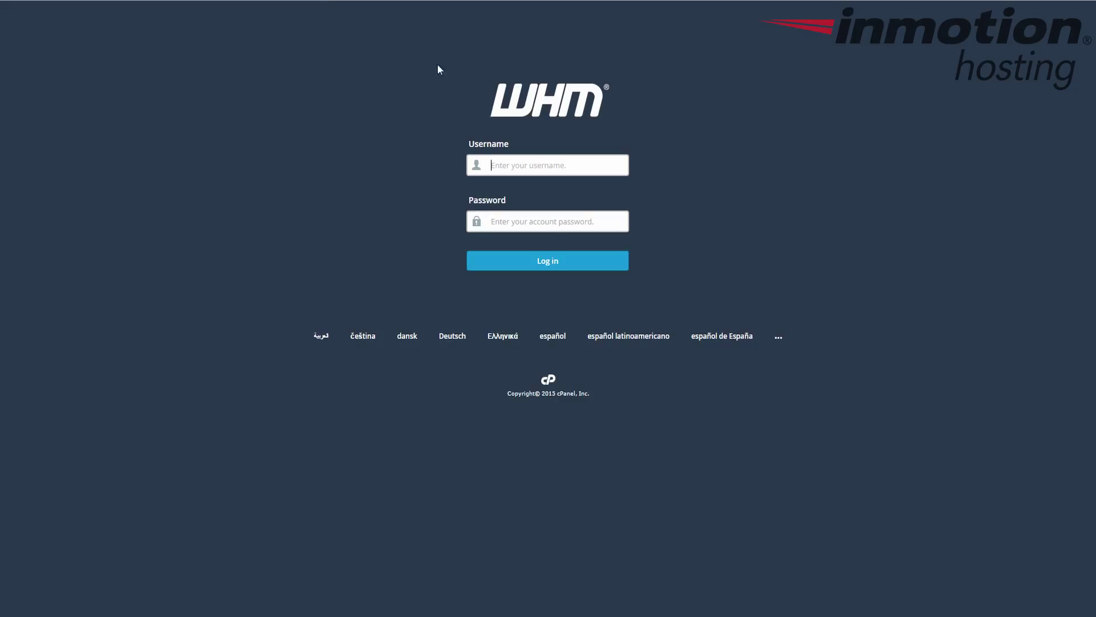
text(starvi10)
text(******)
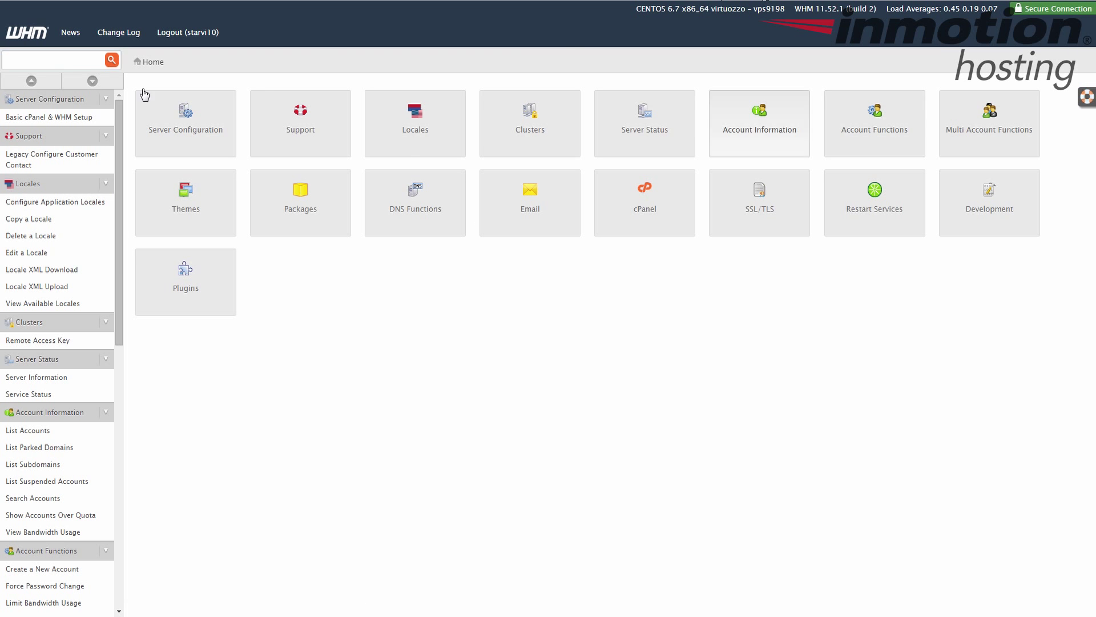
text(res)
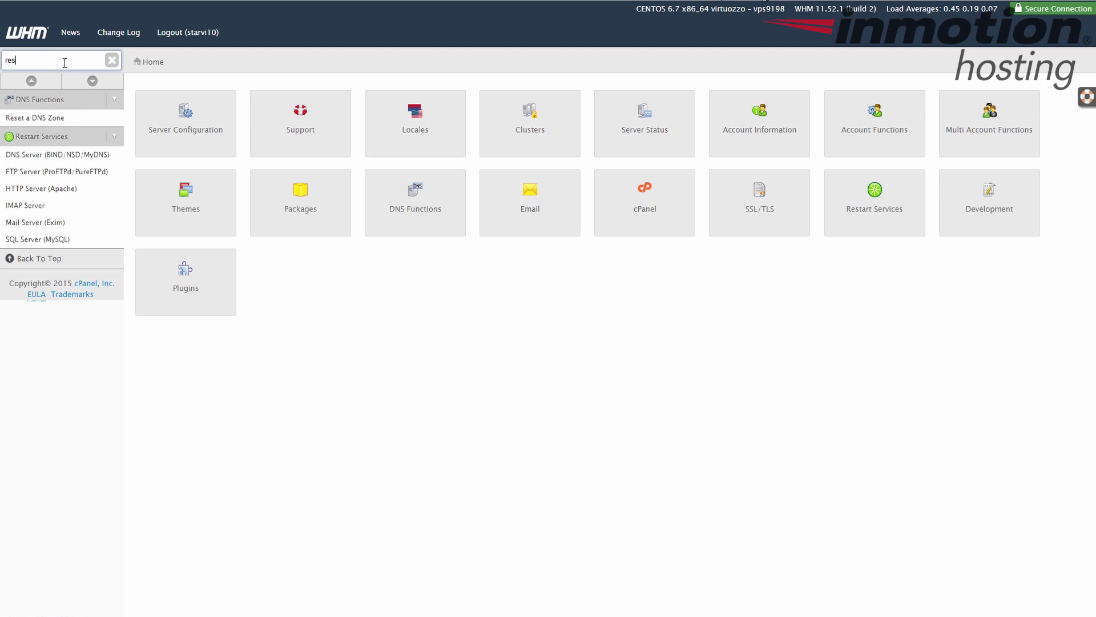
text(tart)
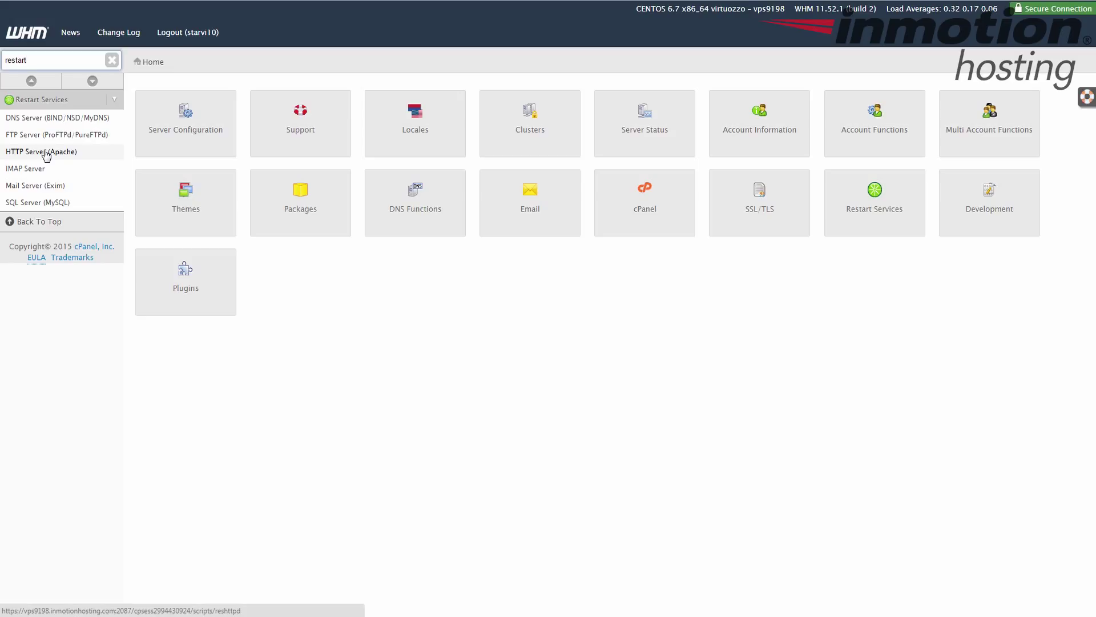
- Choose HTTP Server (Apache) under WHM's Restart Services
click(42, 151)
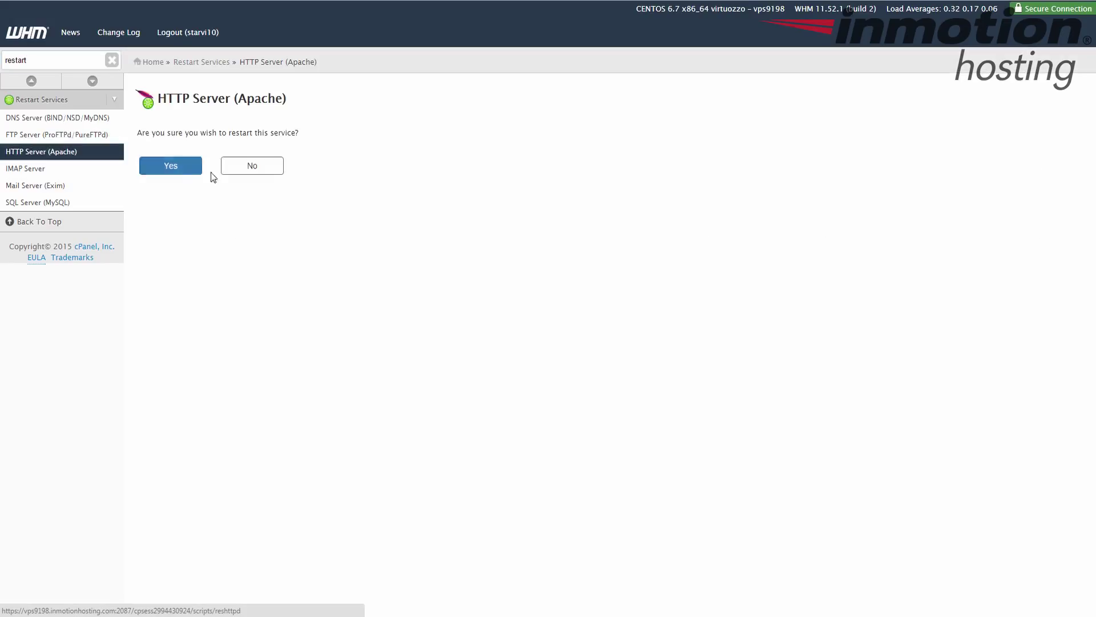
- Confirm Yes and check for the 'Apache successfully restarted.' message
click(175, 168)
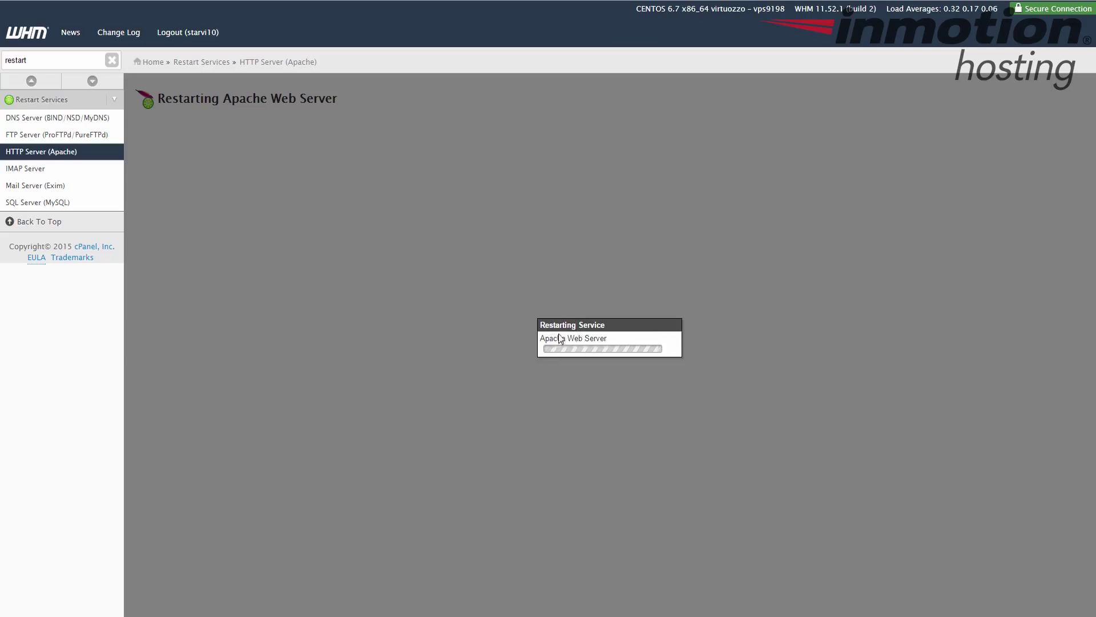
key(ctrl+a)
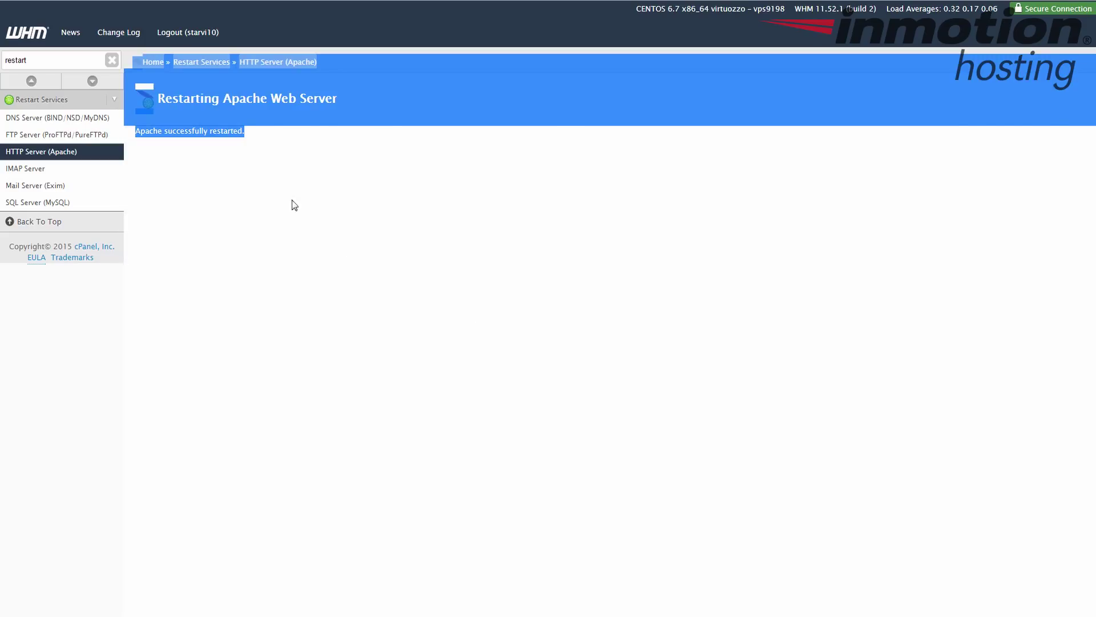
click(250, 140)
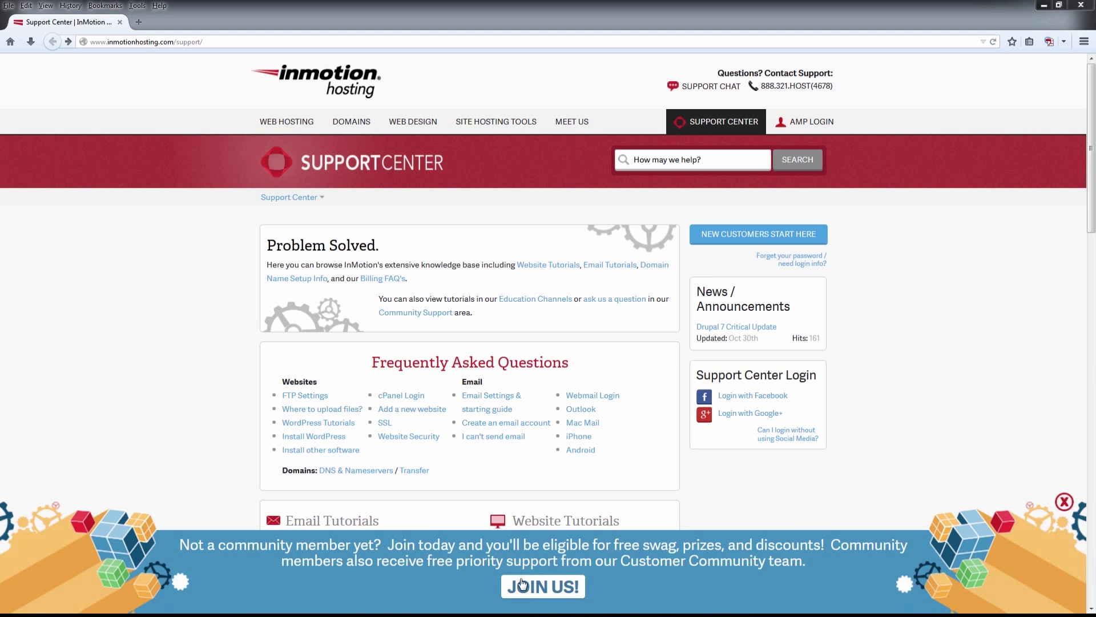
- Move on to the Support Center's Join the Community page
click(523, 586)
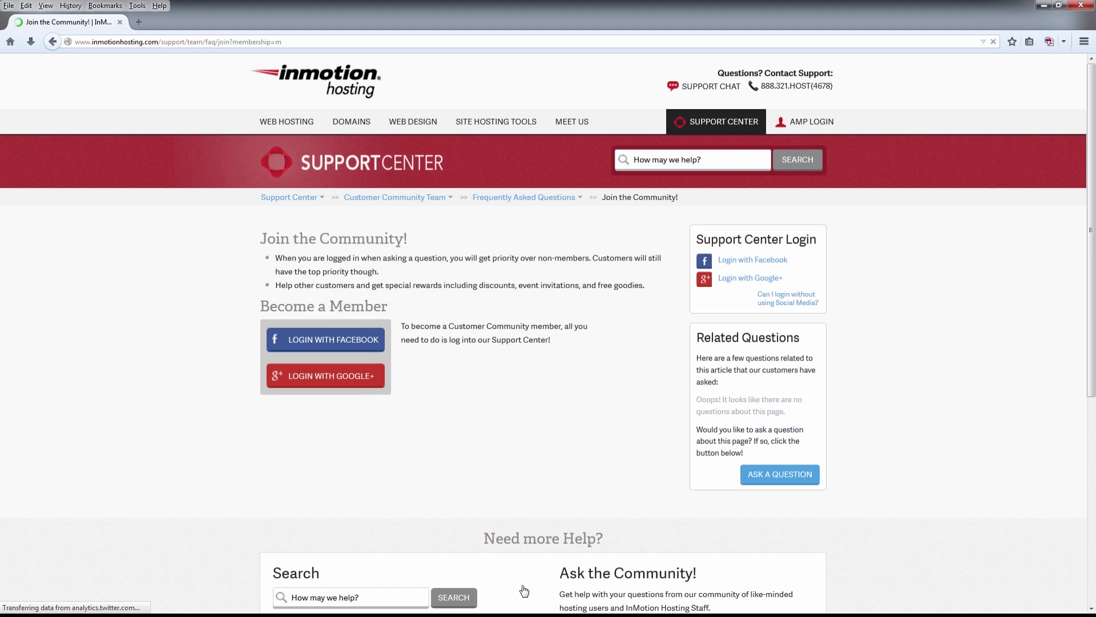